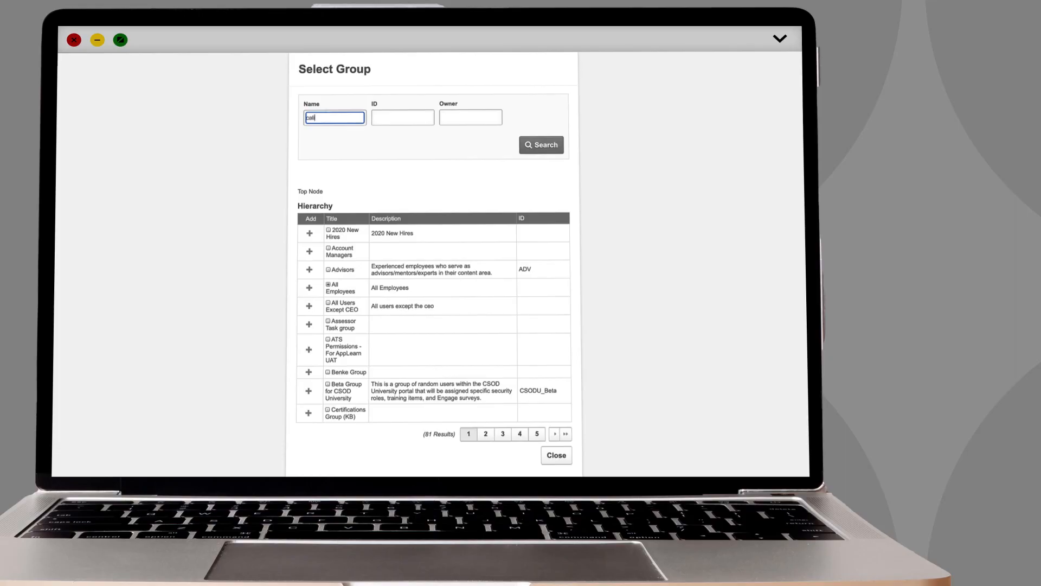
Search the groups by the name "cali" and add the Californian Accountants group.
{"action": "key", "text": "Return"}
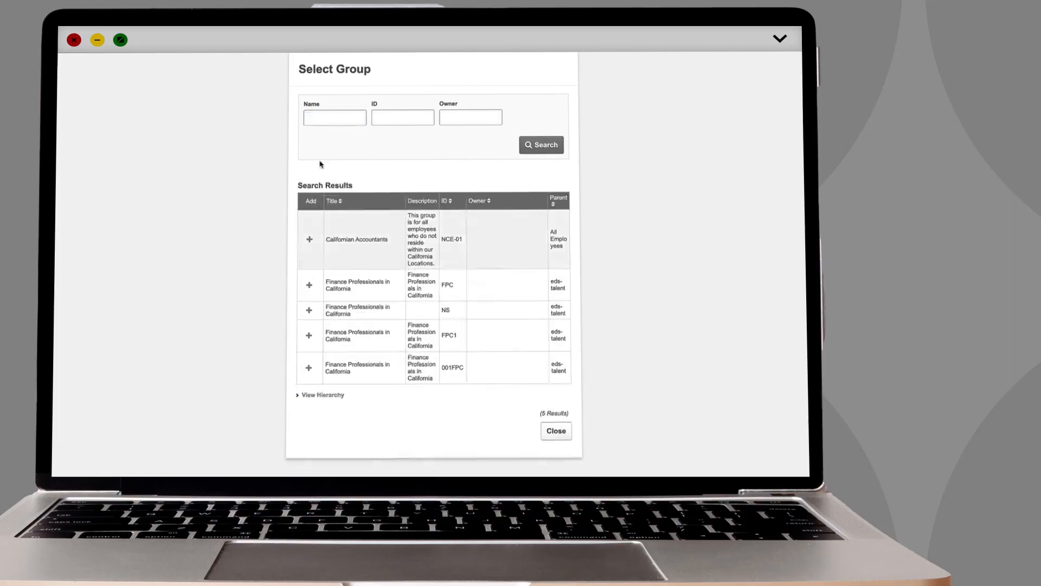
{"action": "left_click", "coordinate": [309, 239]}
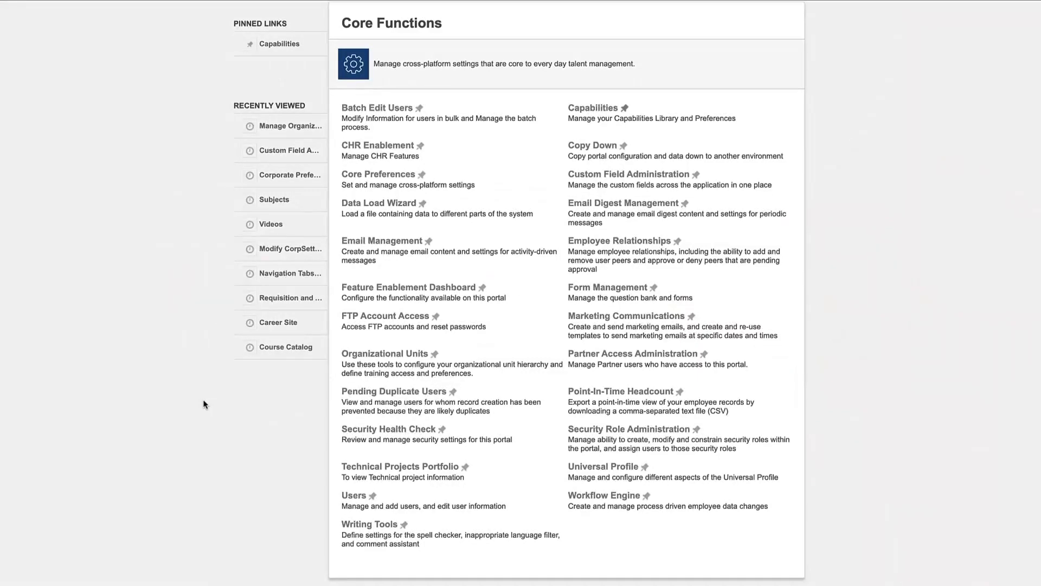
Open the organizational unit hierarchy management and choose Group as the organizational unit.
{"action": "left_click", "coordinate": [360, 355]}
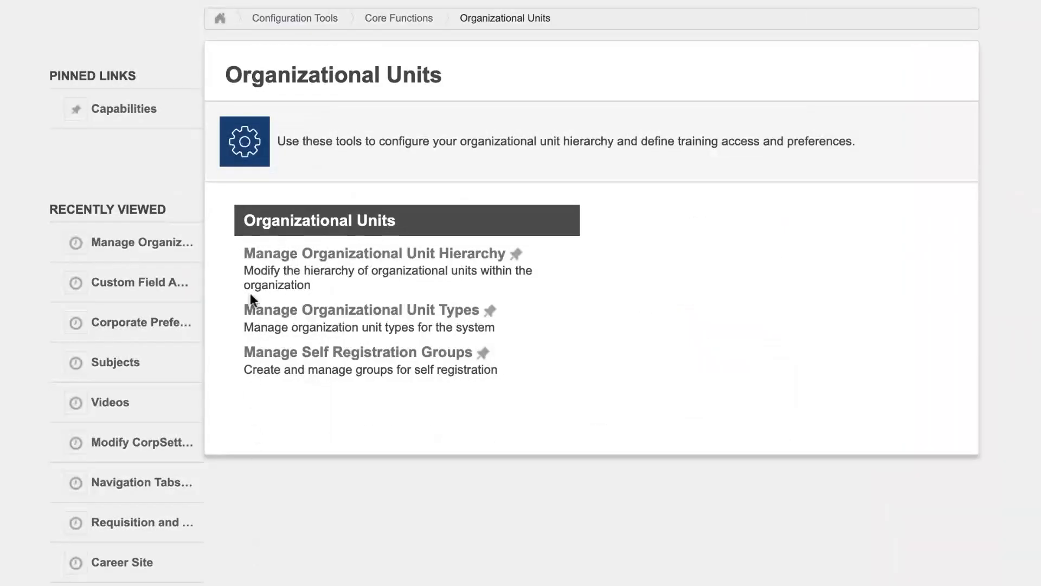
{"action": "left_click", "coordinate": [251, 255]}
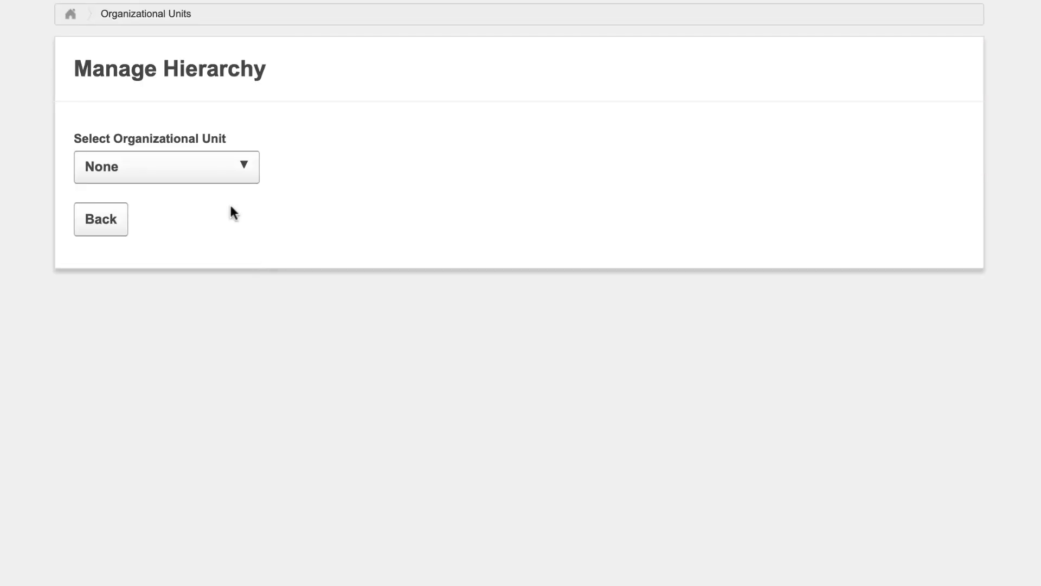
{"action": "left_click", "coordinate": [217, 173]}
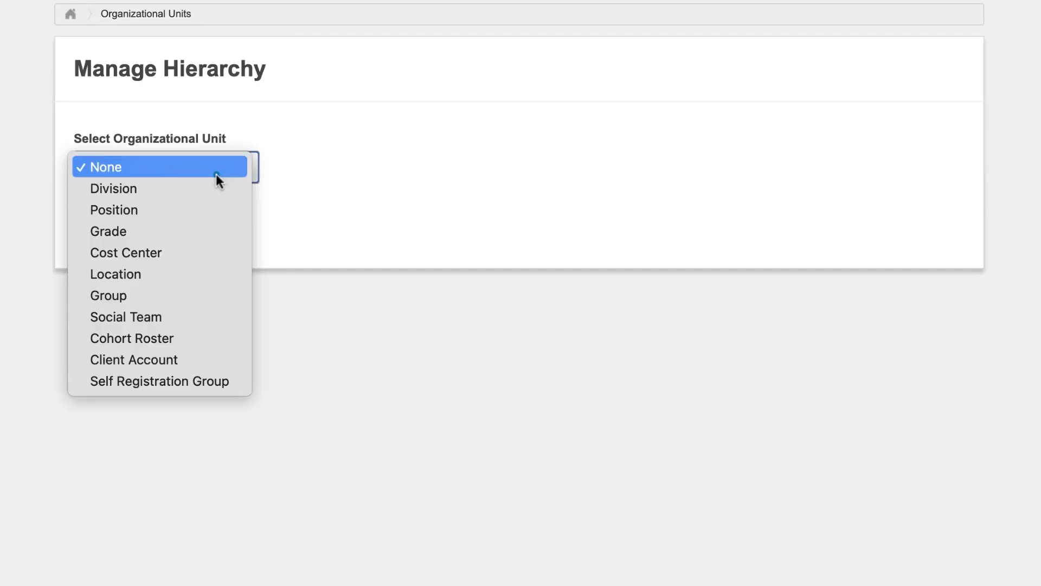
{"action": "left_click", "coordinate": [154, 295]}
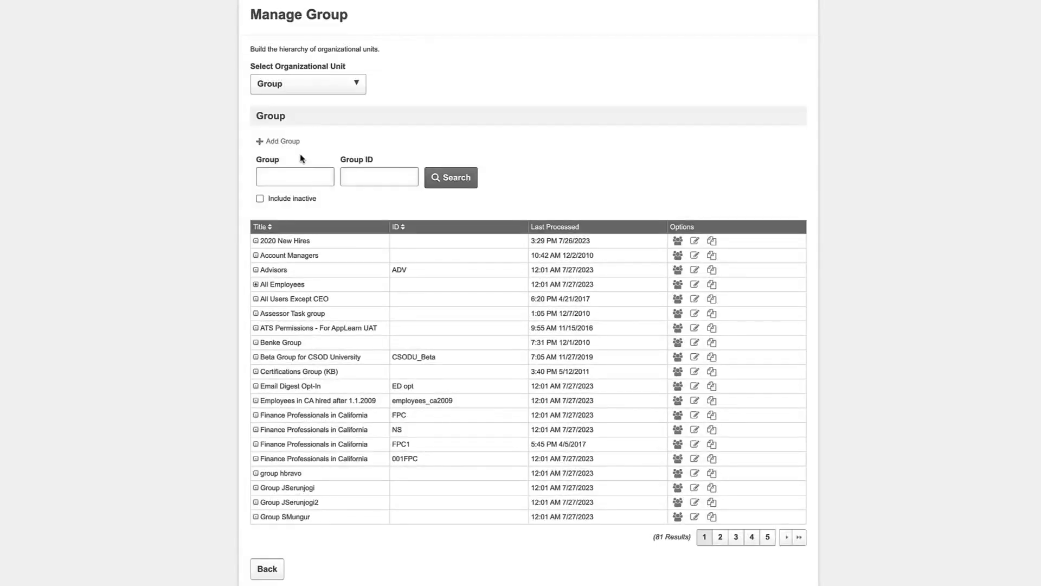
Create a group named Non-Californian Employees with ID NCE-01 and set its parent to All Employees.
{"action": "left_click", "coordinate": [284, 142]}
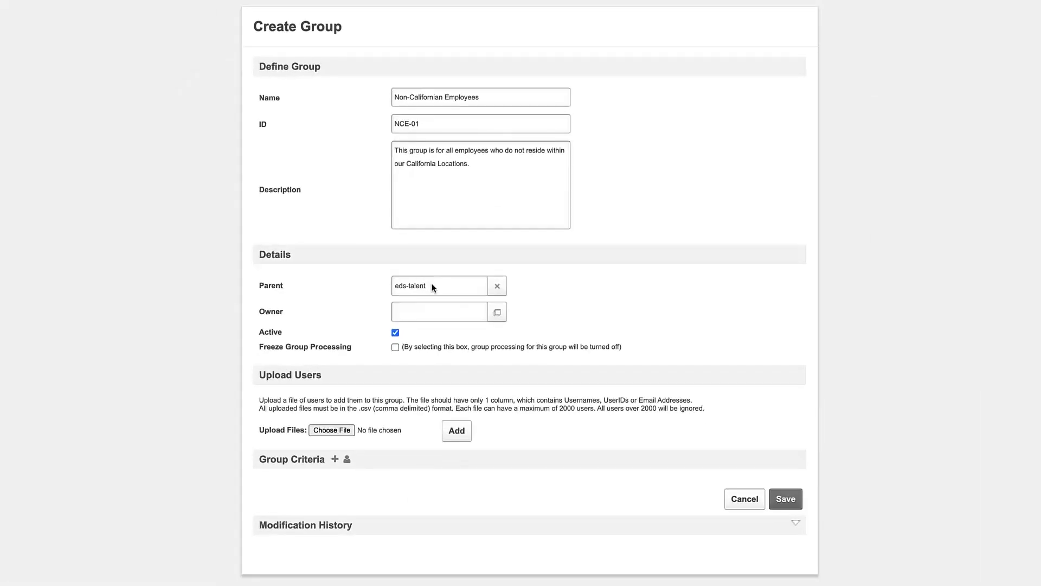
{"action": "left_click", "coordinate": [347, 498]}
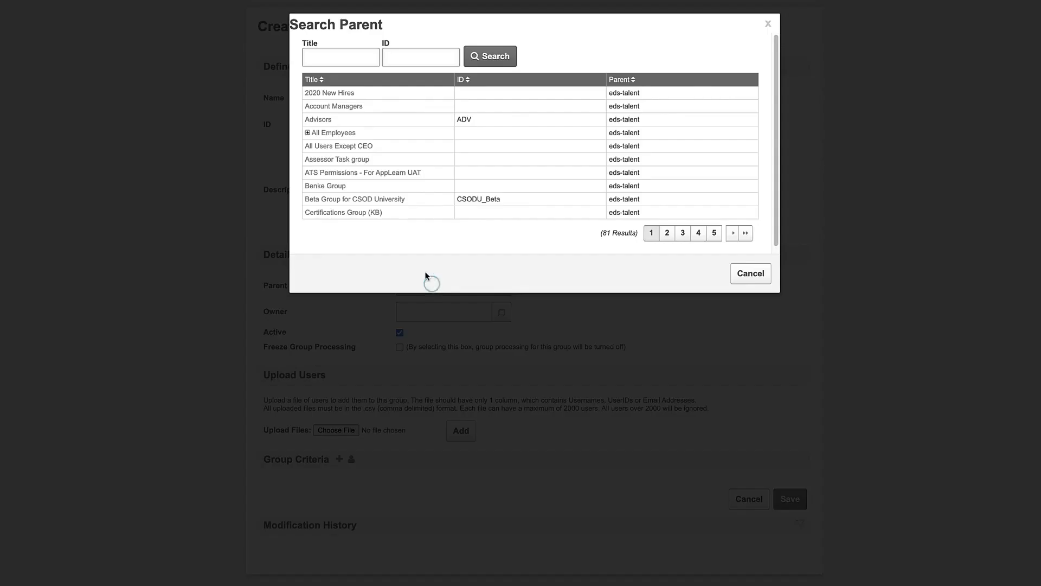
{"action": "left_click", "coordinate": [351, 140]}
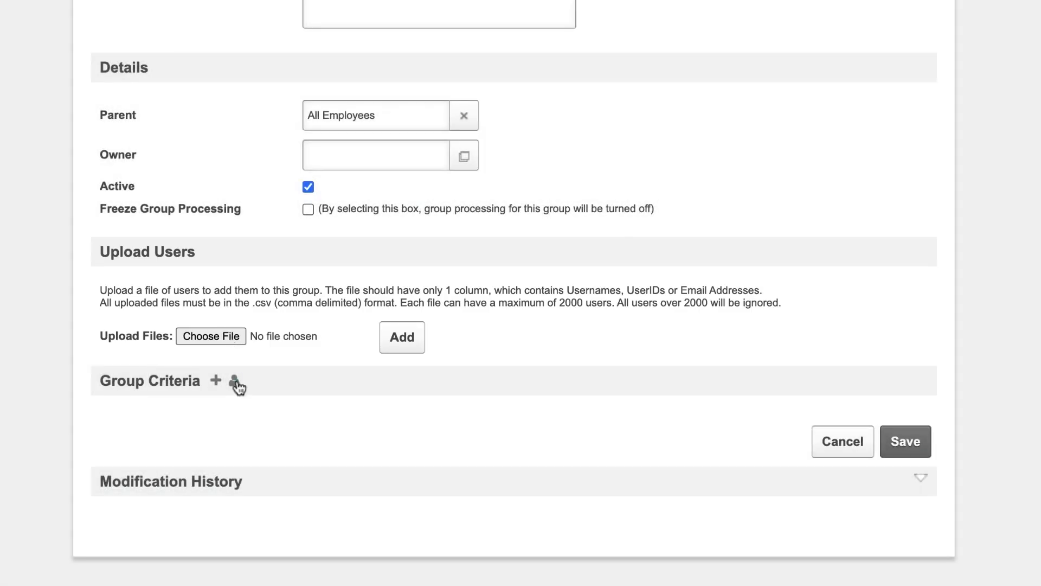
Search for users by last name and add the Accountant from Internal Teams as an individual user in the group criteria.
{"action": "left_click", "coordinate": [235, 383]}
{"action": "left_click", "coordinate": [378, 153]}
{"action": "type", "text": "Fendler"}
{"action": "key", "text": "Return"}
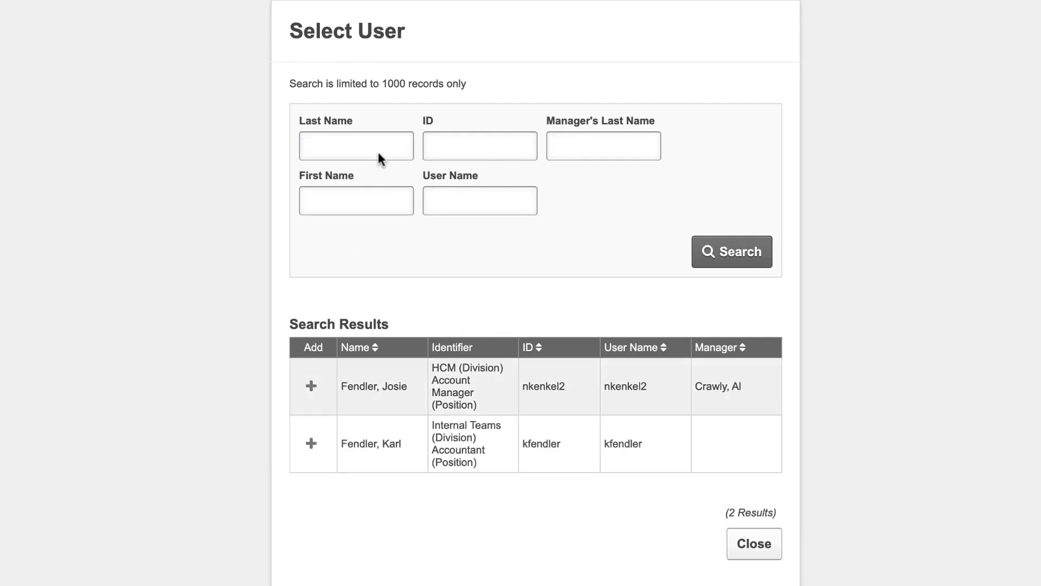
{"action": "left_click", "coordinate": [310, 442]}
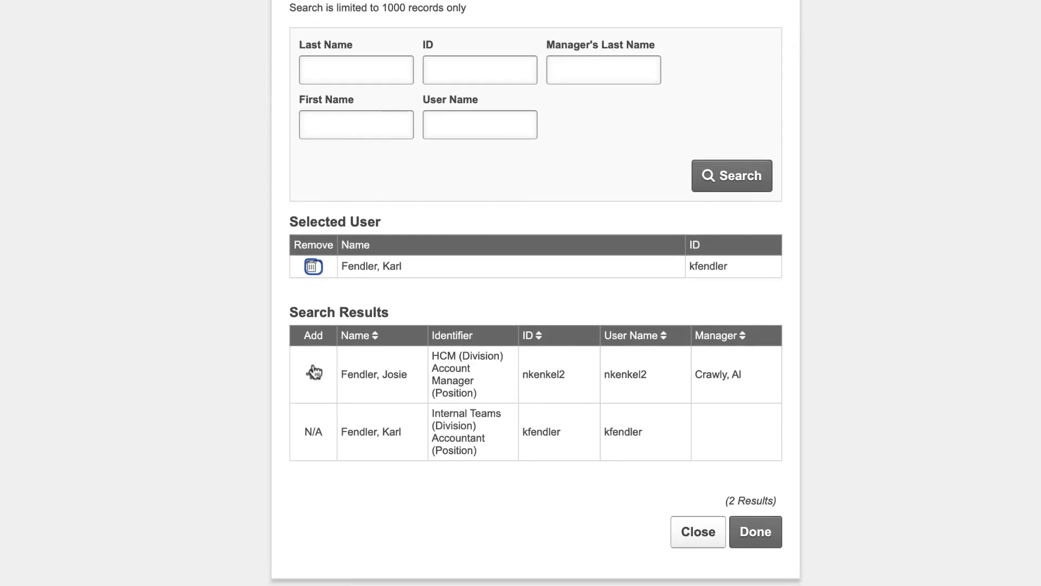
{"action": "left_click", "coordinate": [745, 542]}
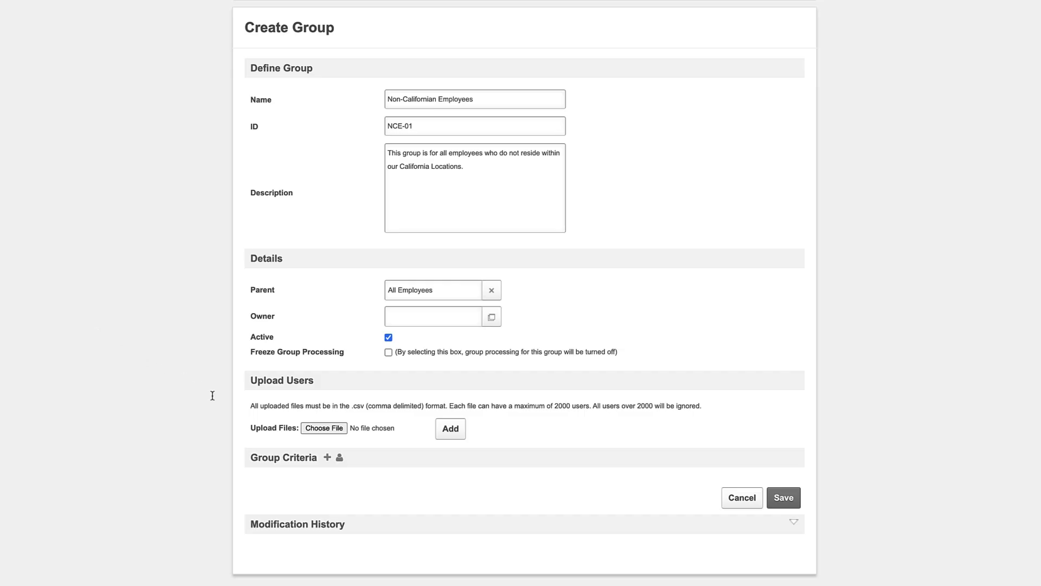
Add a Location attribute to the group criteria with the operator "is not".
{"action": "left_click", "coordinate": [327, 458]}
{"action": "left_click", "coordinate": [642, 233]}
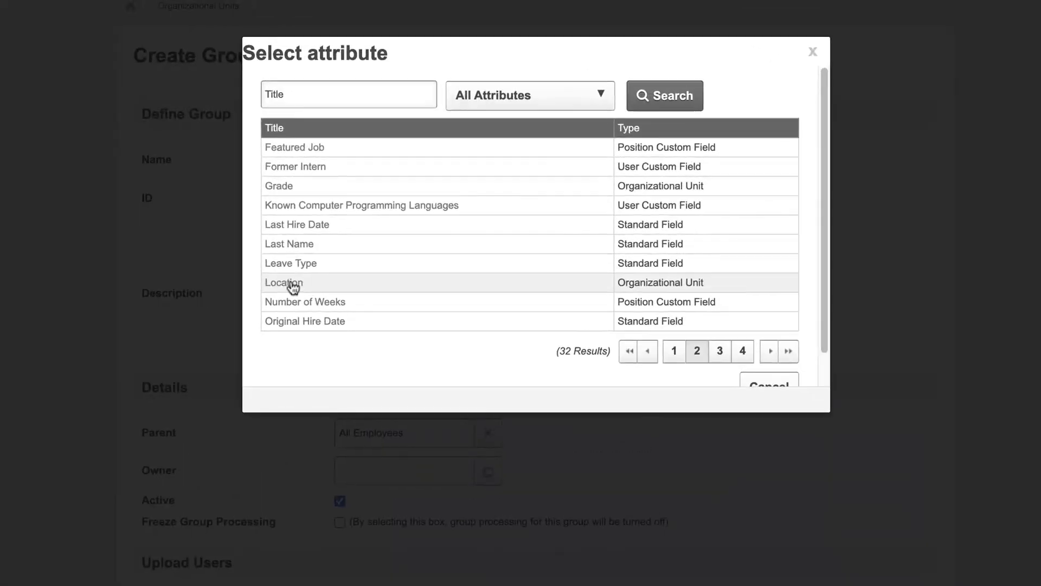
{"action": "left_click", "coordinate": [355, 185]}
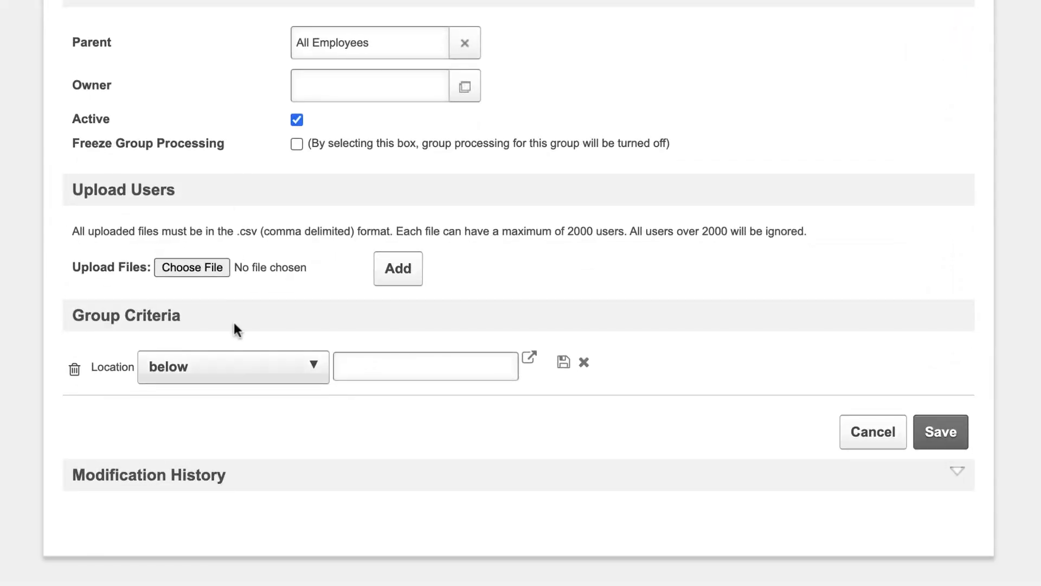
{"action": "left_click", "coordinate": [234, 367]}
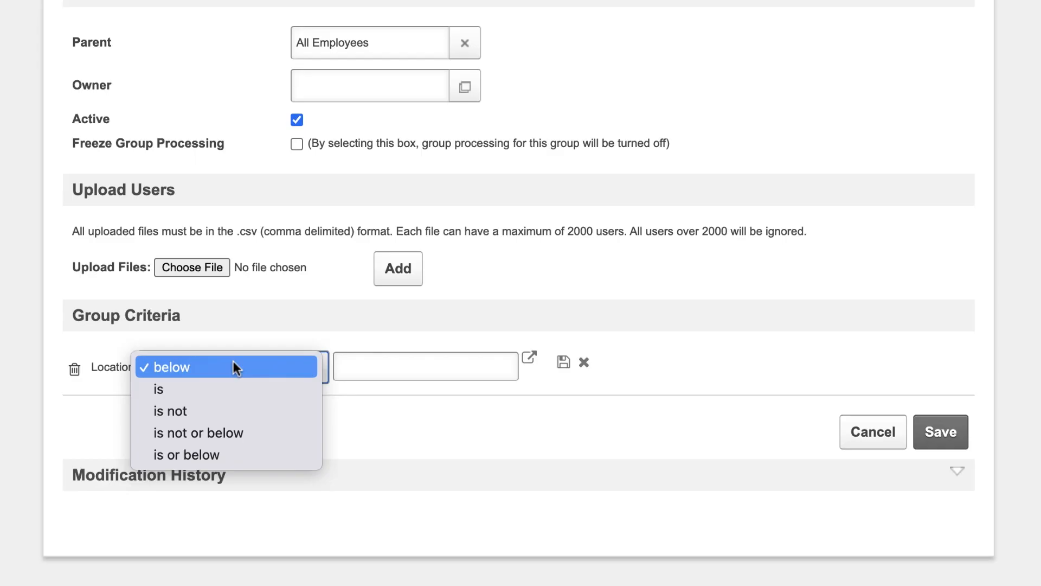
{"action": "left_click", "coordinate": [218, 411]}
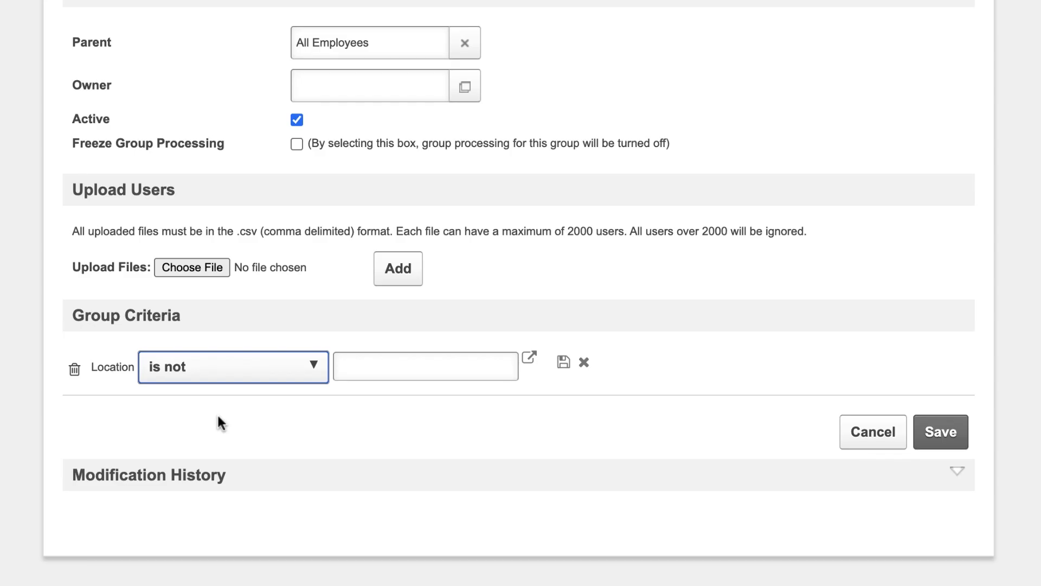
Choose California, under United States, as the value of the Location criterion.
{"action": "left_click", "coordinate": [529, 359]}
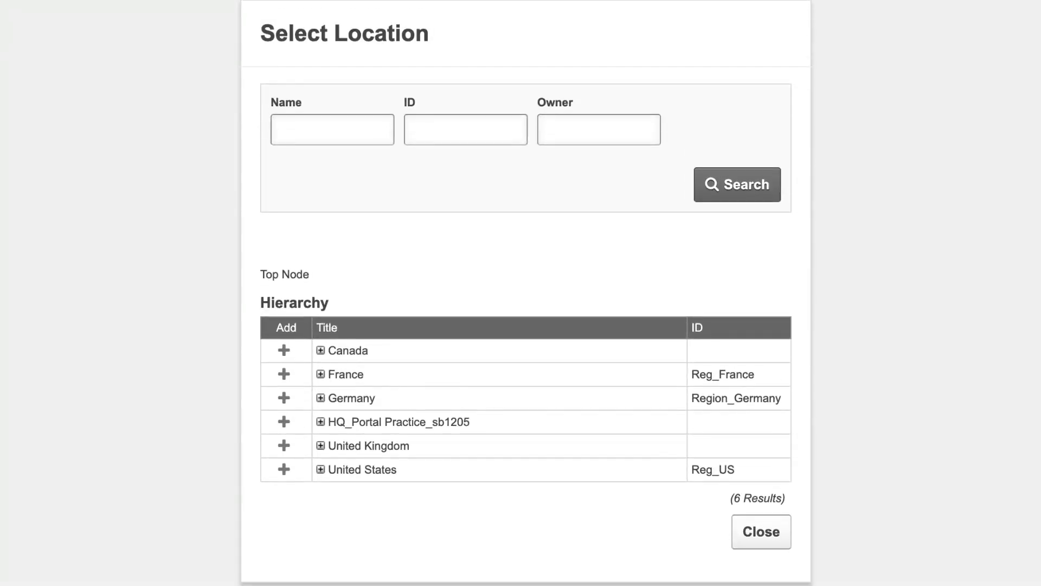
{"action": "left_click", "coordinate": [320, 468]}
{"action": "left_click", "coordinate": [288, 351]}
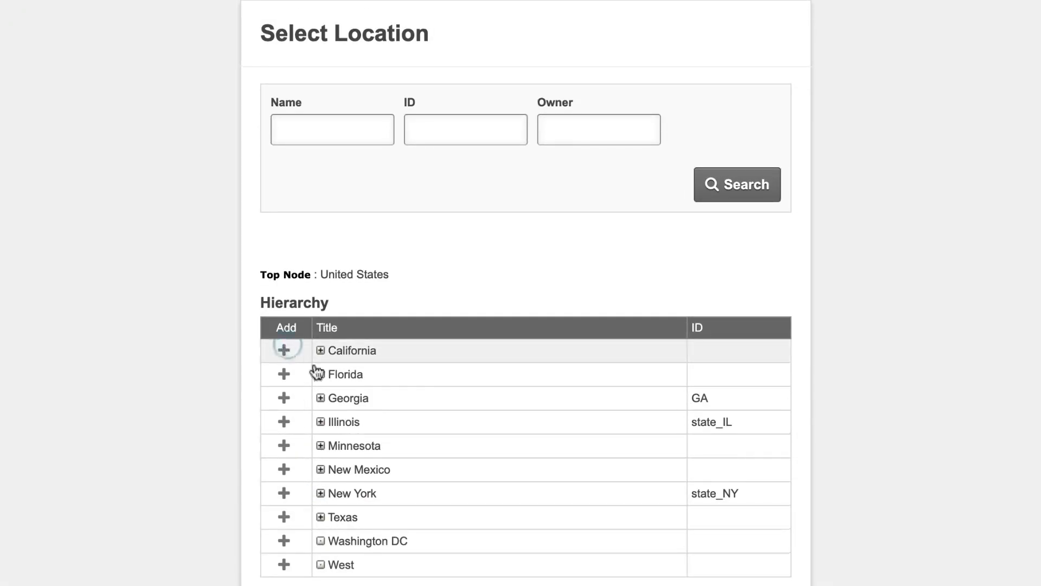
{"action": "scroll", "coordinate": [759, 530], "scroll_direction": "down", "scroll_amount": 5}
{"action": "left_click", "coordinate": [762, 514]}
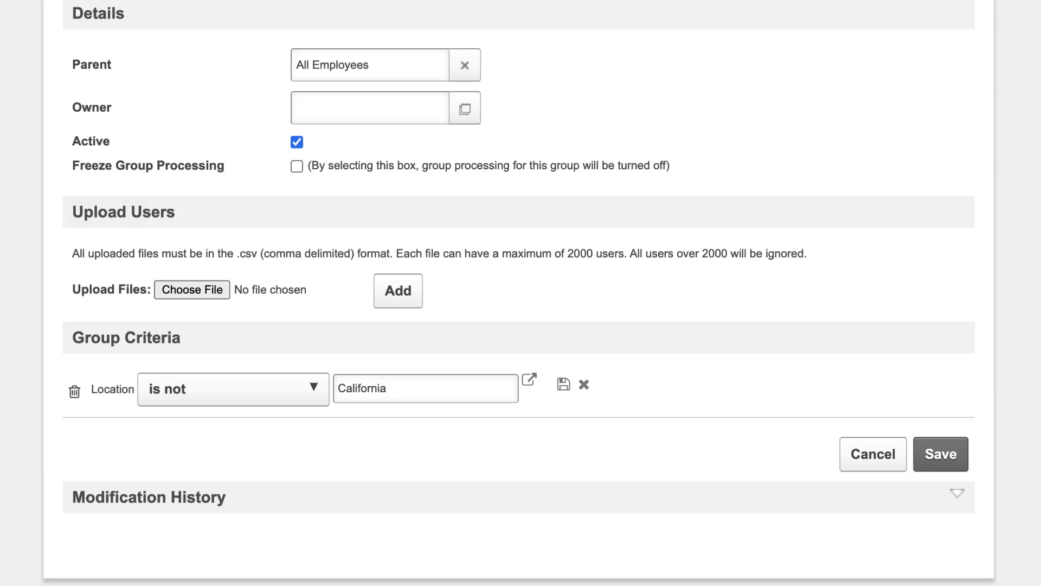
Change the Location criterion's operator to "is not or below" and save the criterion.
{"action": "left_click", "coordinate": [314, 389]}
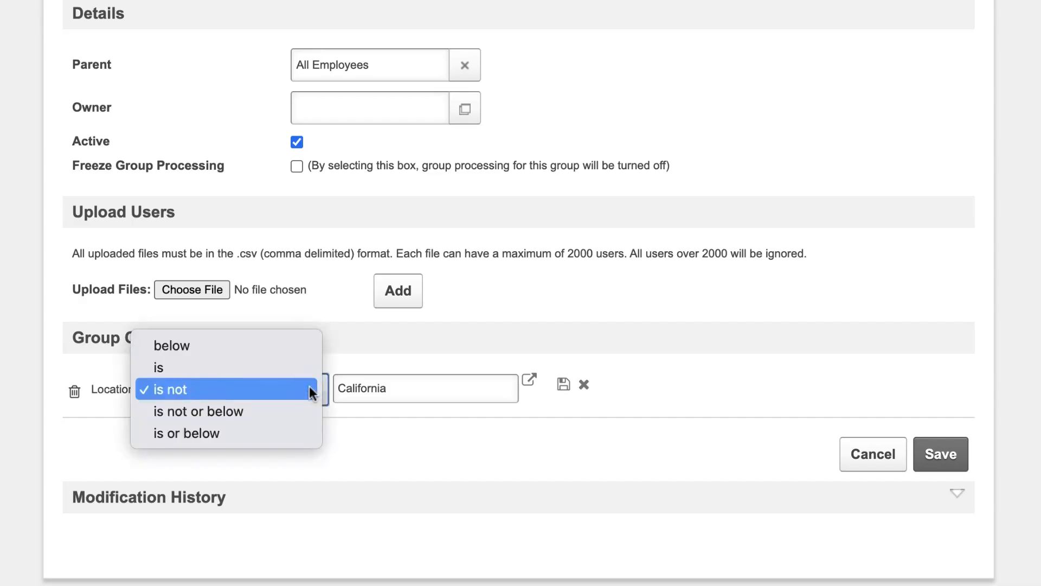
{"action": "left_click", "coordinate": [288, 411]}
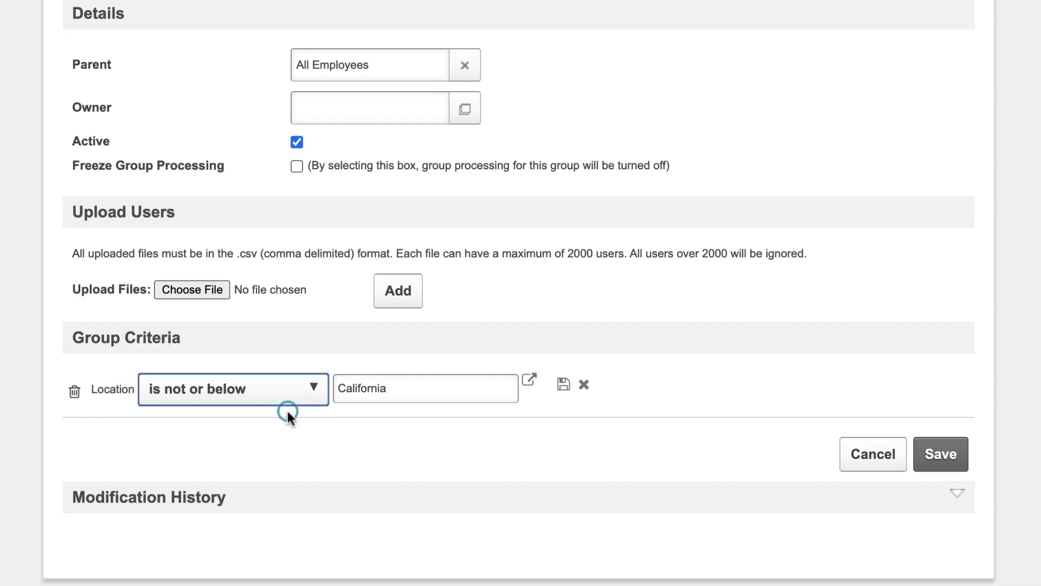
{"action": "left_click", "coordinate": [564, 385]}
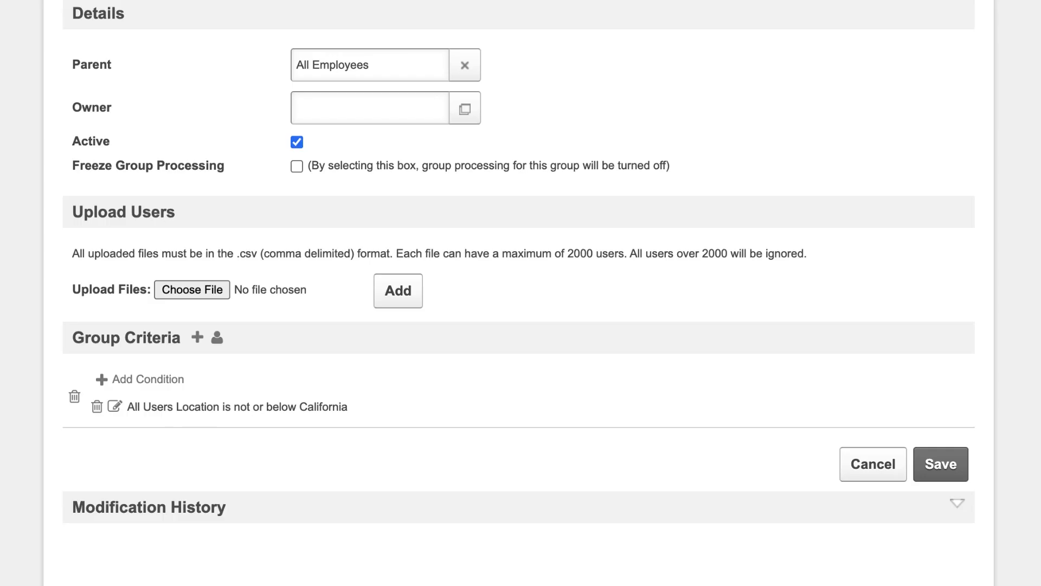
Add a User Type condition equal to Employee to the Location criterion and save it.
{"action": "left_click", "coordinate": [103, 381]}
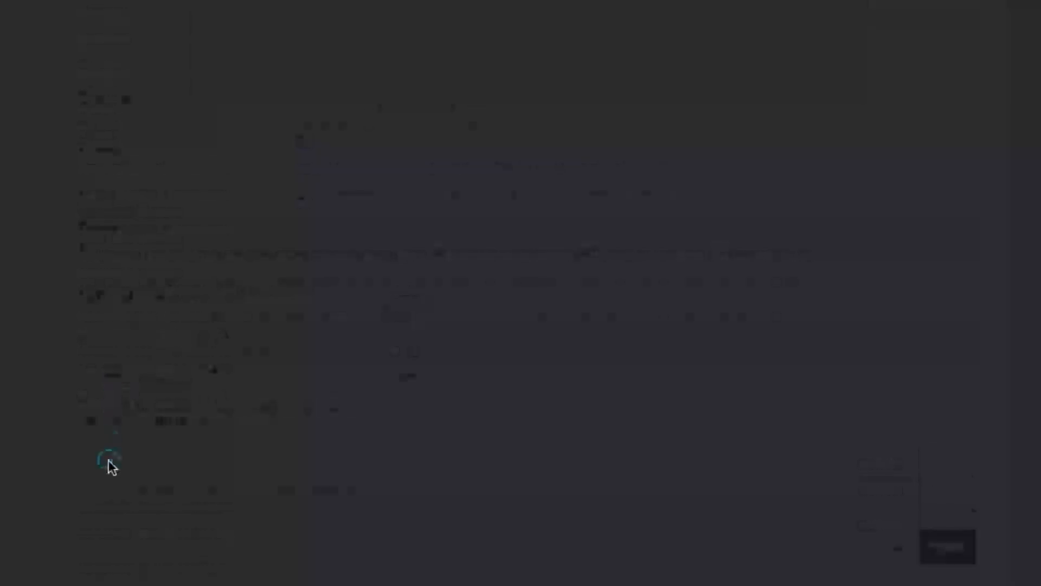
{"action": "left_click", "coordinate": [263, 176]}
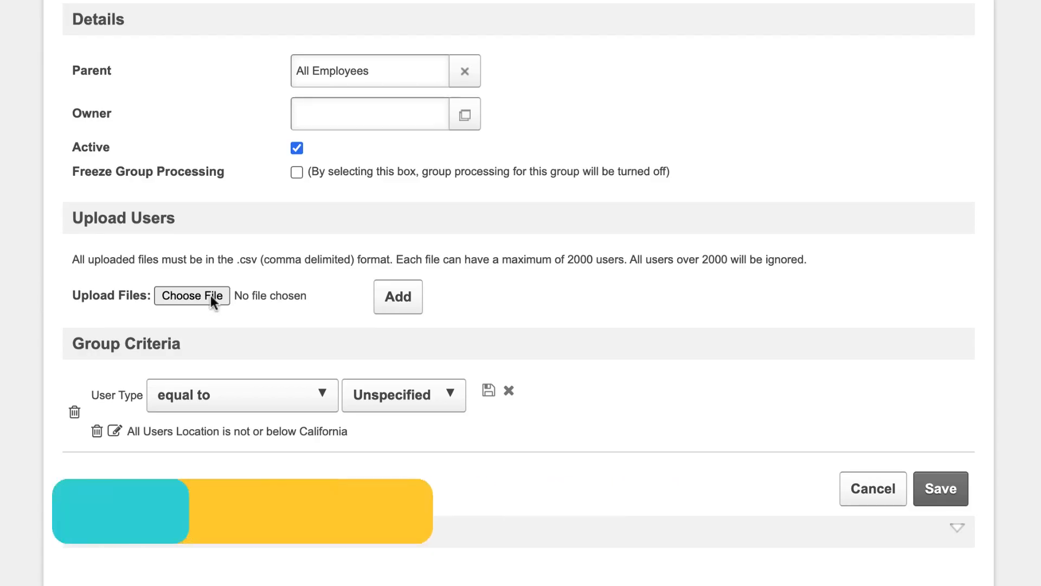
{"action": "left_click", "coordinate": [218, 386]}
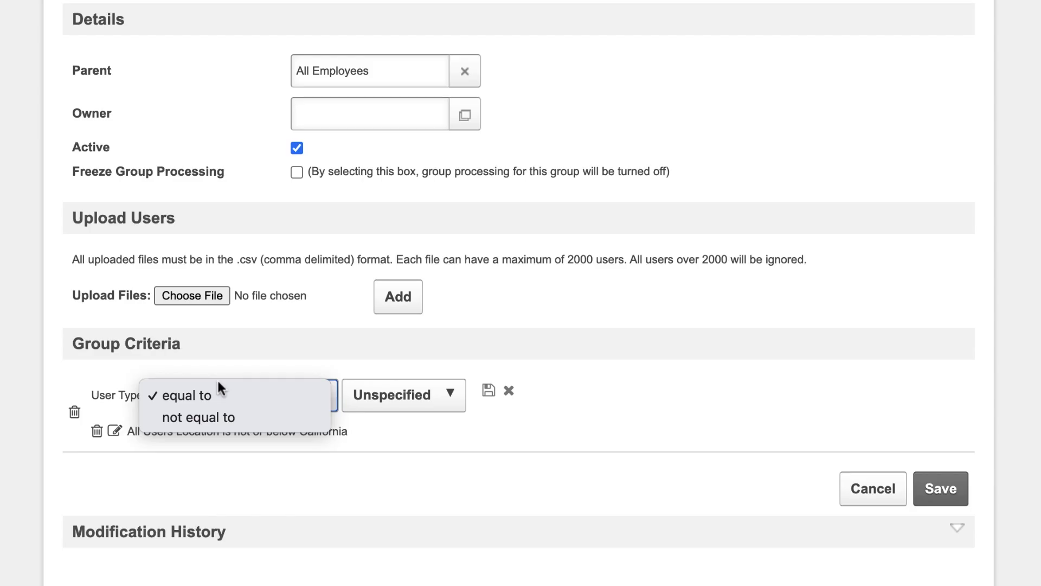
{"action": "left_click", "coordinate": [215, 385]}
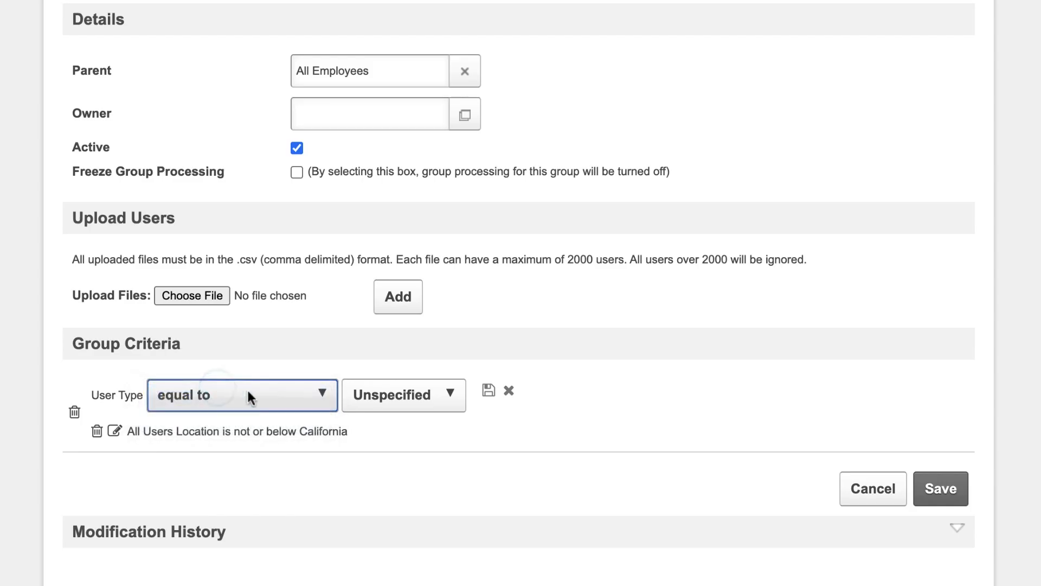
{"action": "left_click", "coordinate": [370, 407]}
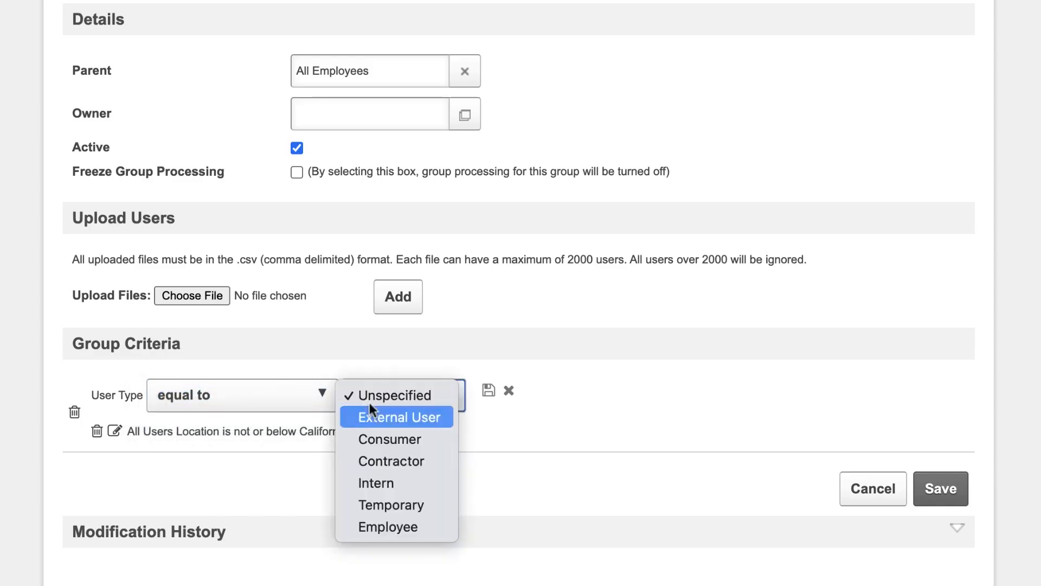
{"action": "left_click", "coordinate": [401, 532]}
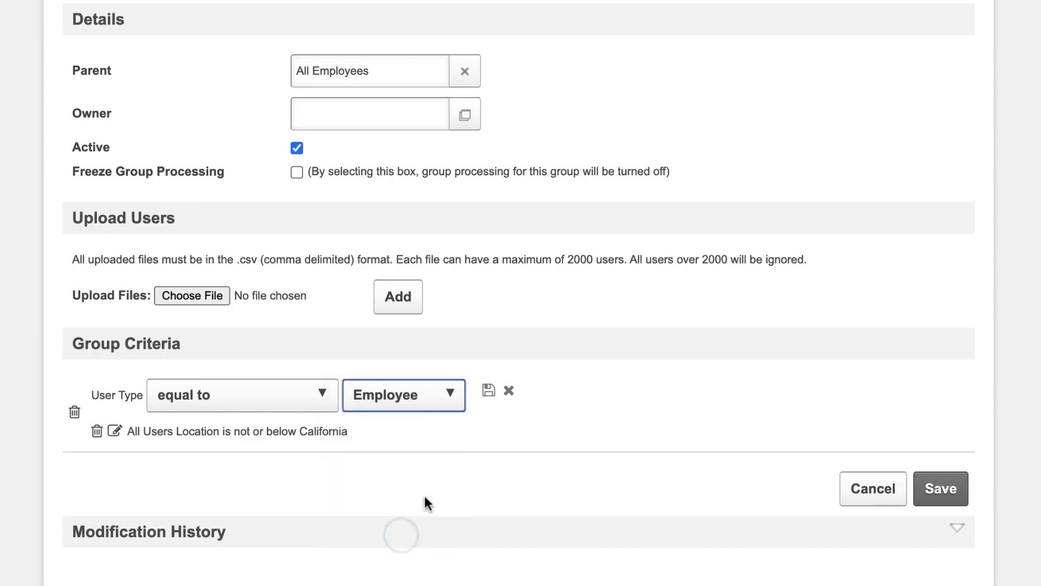
{"action": "left_click", "coordinate": [487, 397]}
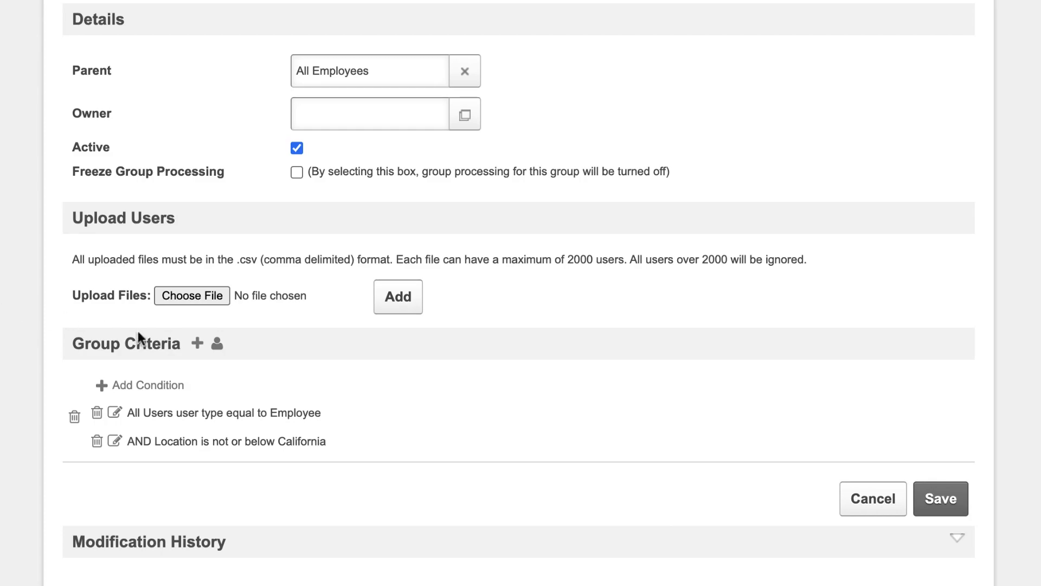
Add a separate Division criterion to the group with the operator "is".
{"action": "left_click", "coordinate": [197, 344]}
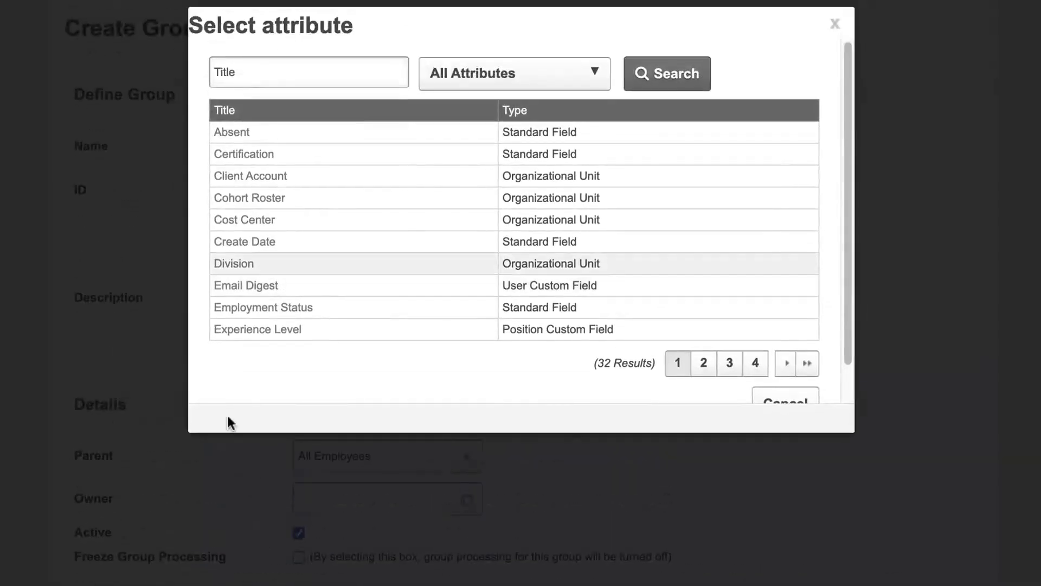
{"action": "left_click", "coordinate": [244, 259]}
{"action": "scroll", "coordinate": [247, 265], "scroll_direction": "down", "scroll_amount": 6}
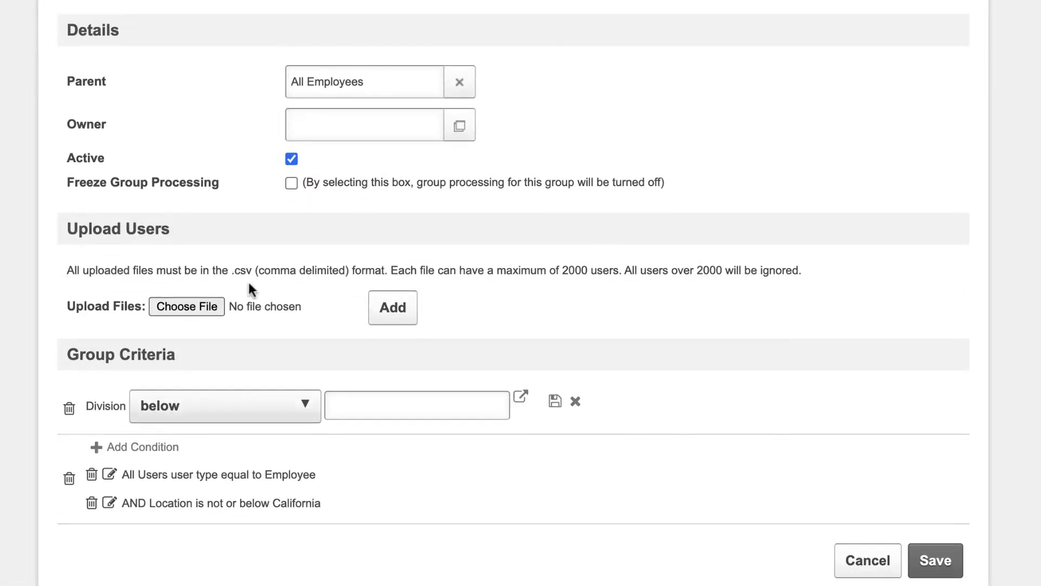
{"action": "left_click", "coordinate": [249, 395]}
{"action": "left_click", "coordinate": [242, 430]}
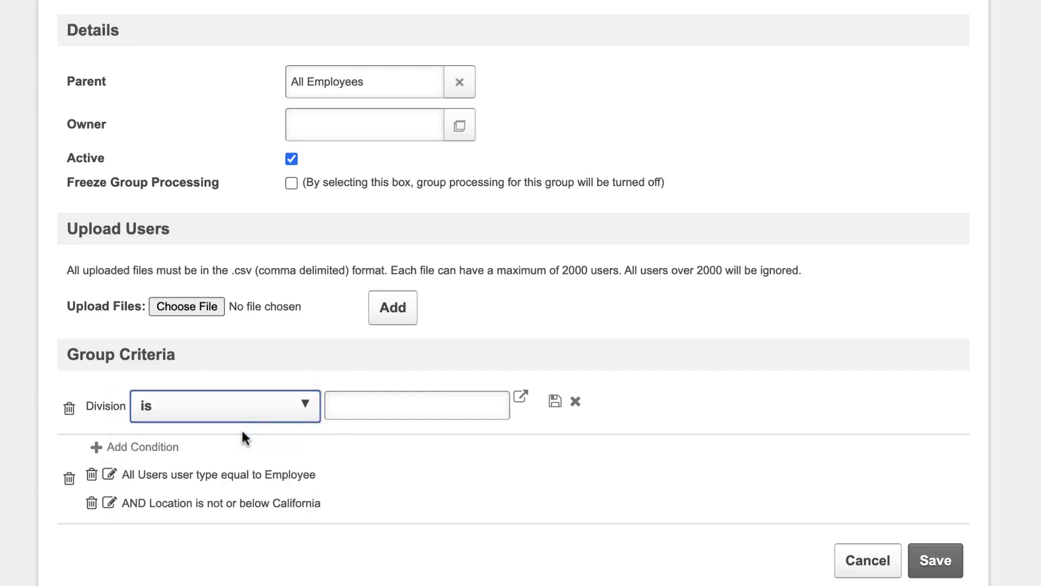
Set the Division criterion to Accounting, under Internal Teams, and save the criterion.
{"action": "left_click", "coordinate": [522, 399]}
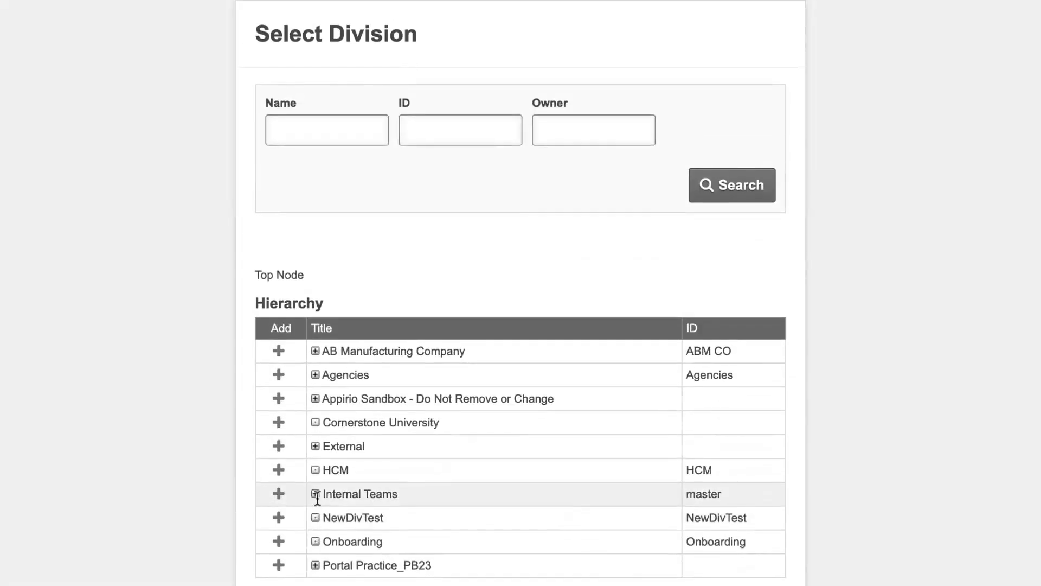
{"action": "left_click", "coordinate": [315, 494]}
{"action": "left_click", "coordinate": [278, 351]}
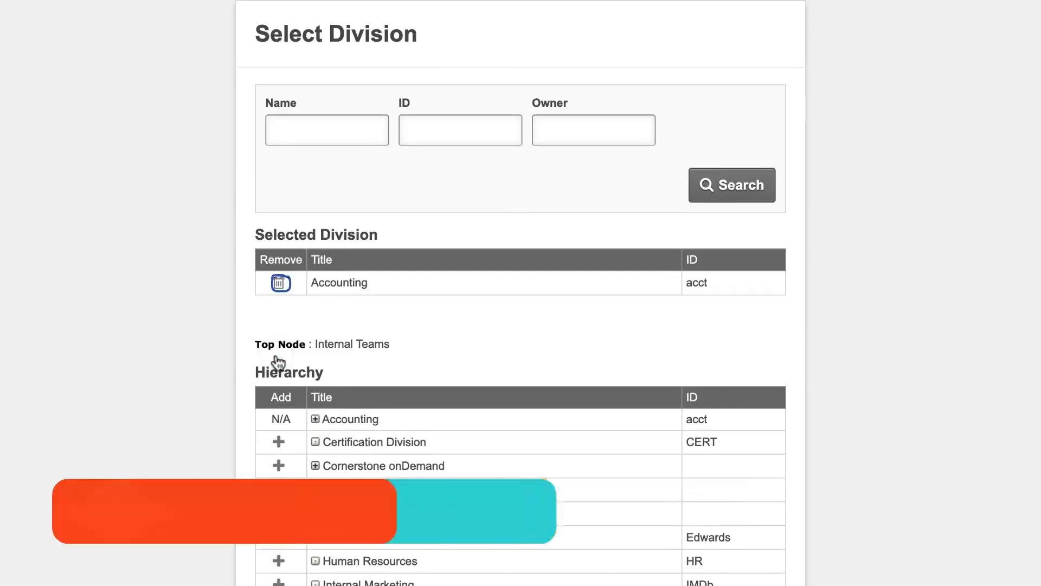
{"action": "scroll", "coordinate": [455, 317], "scroll_direction": "down", "scroll_amount": 3}
{"action": "left_click", "coordinate": [758, 525]}
{"action": "scroll", "coordinate": [520, 293], "scroll_direction": "down", "scroll_amount": 3}
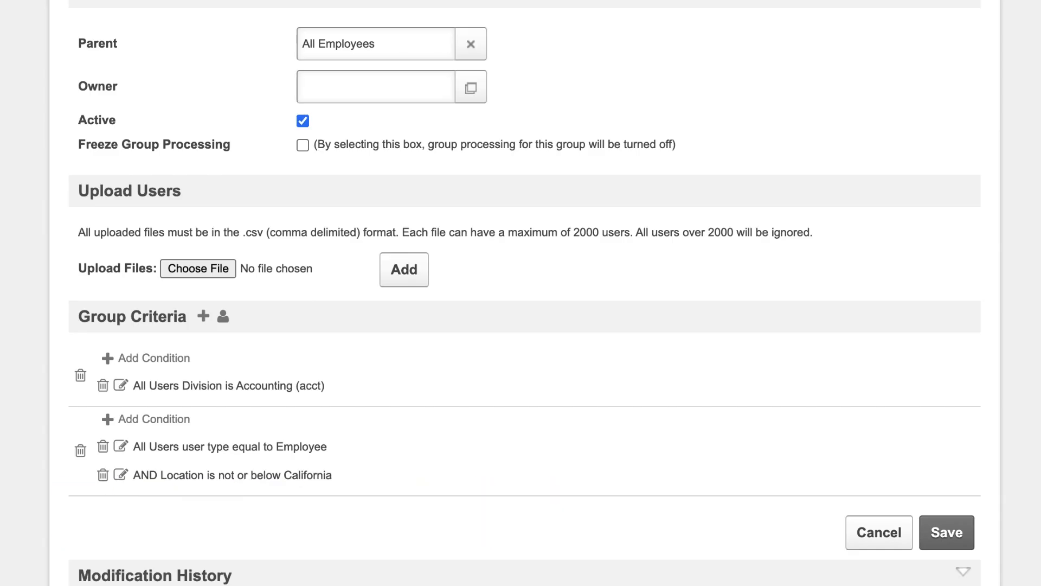
Save the Non-Californian Employees group and view its active users from the group list, returning to the list.
{"action": "left_click", "coordinate": [937, 531]}
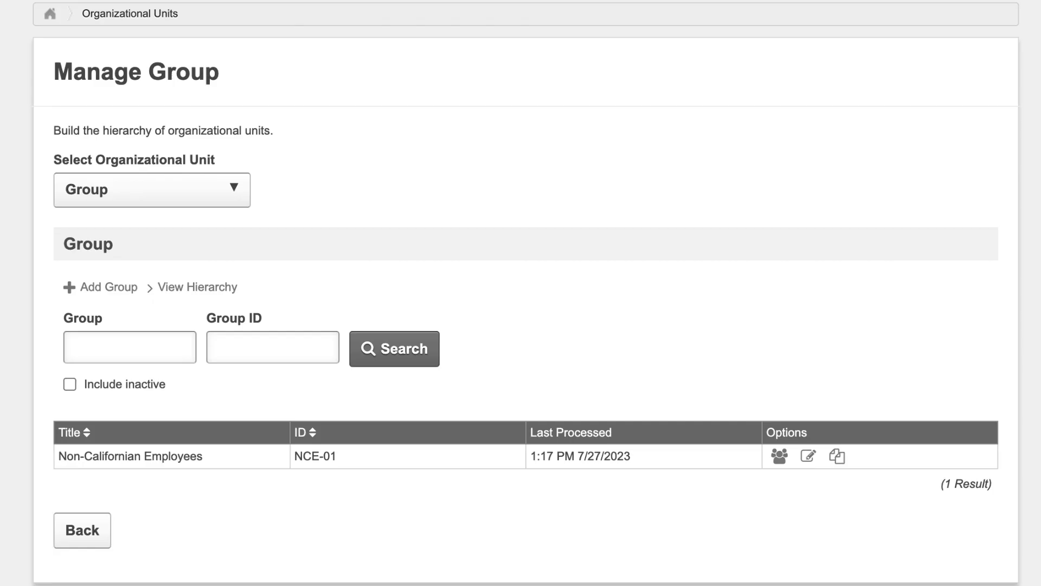
{"action": "left_click", "coordinate": [780, 456]}
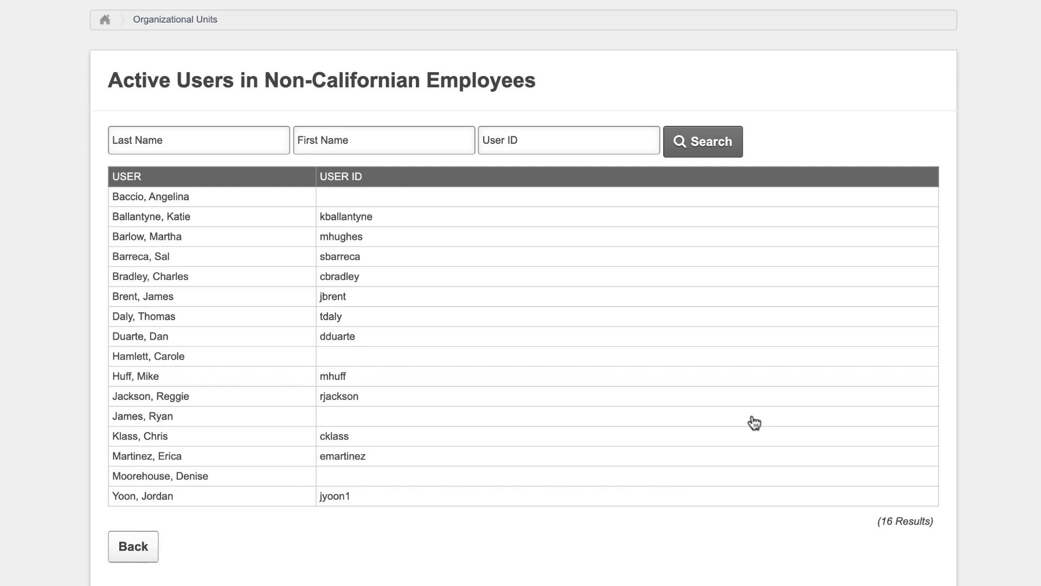
{"action": "left_click", "coordinate": [151, 548]}
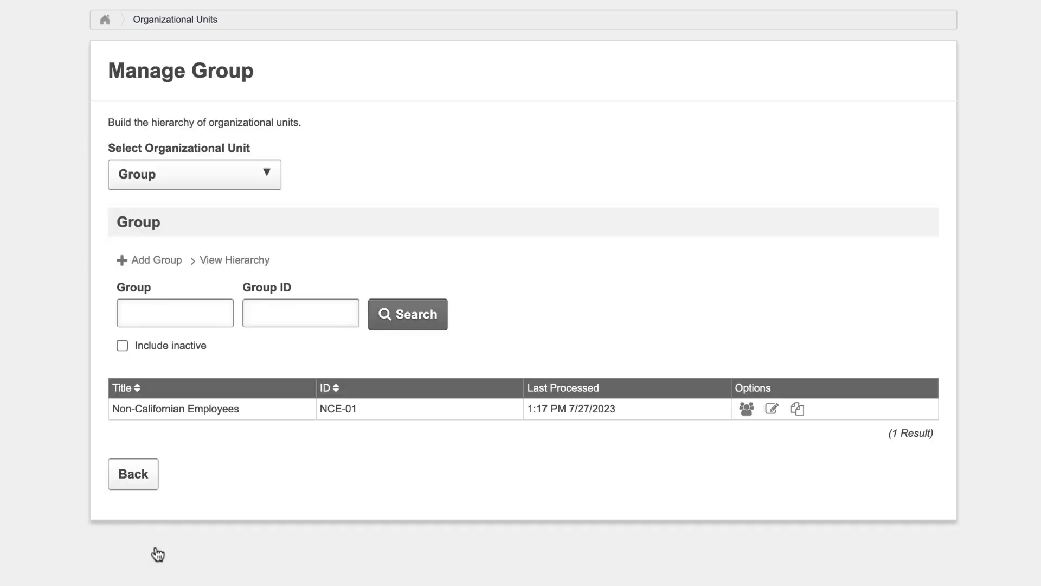
Open the Non-Californian Employees group for editing and check the users in its current group membership.
{"action": "left_click", "coordinate": [774, 411]}
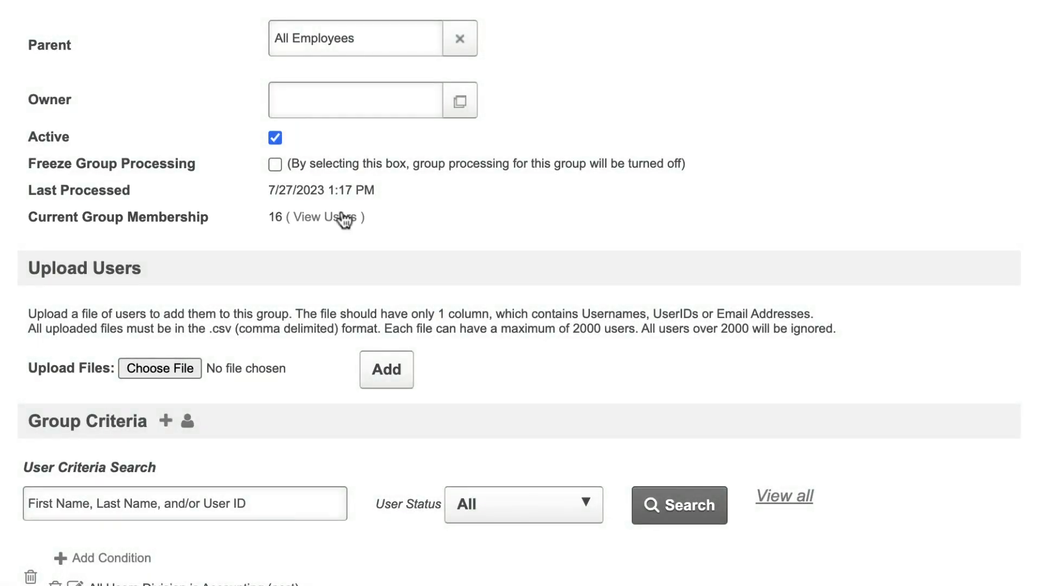
{"action": "left_click", "coordinate": [343, 218]}
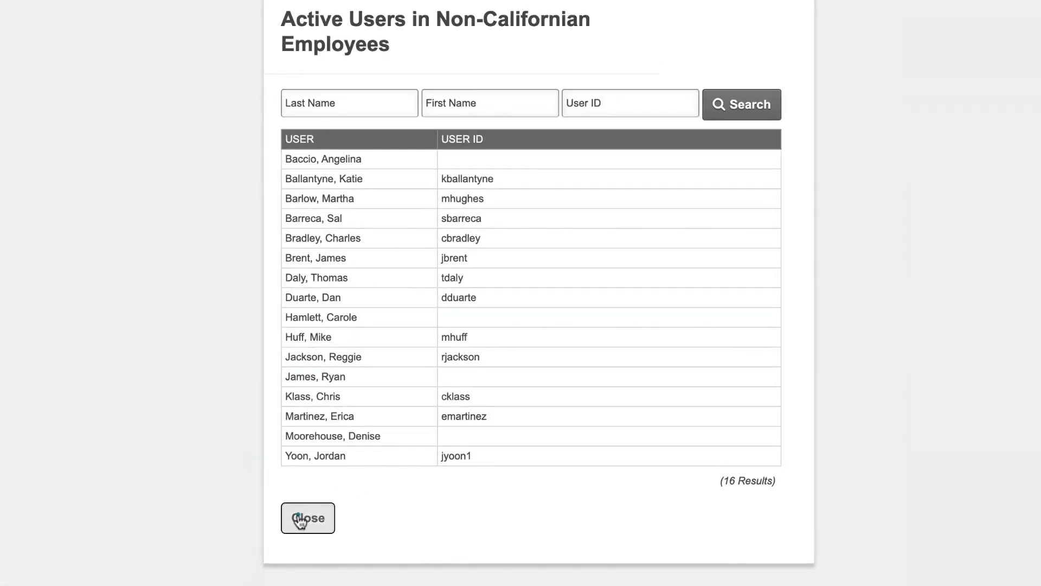
{"action": "left_click", "coordinate": [304, 518]}
Turn on Freeze Group Processing for the Non-Californian Employees group.
{"action": "scroll", "coordinate": [308, 122], "scroll_direction": "down", "scroll_amount": 4}
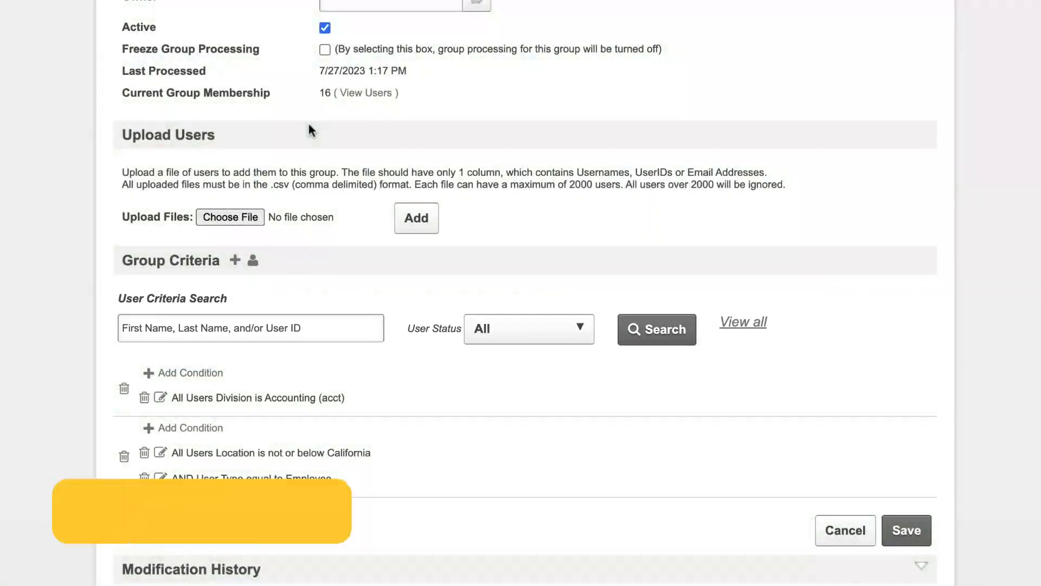
{"action": "left_click", "coordinate": [324, 50]}
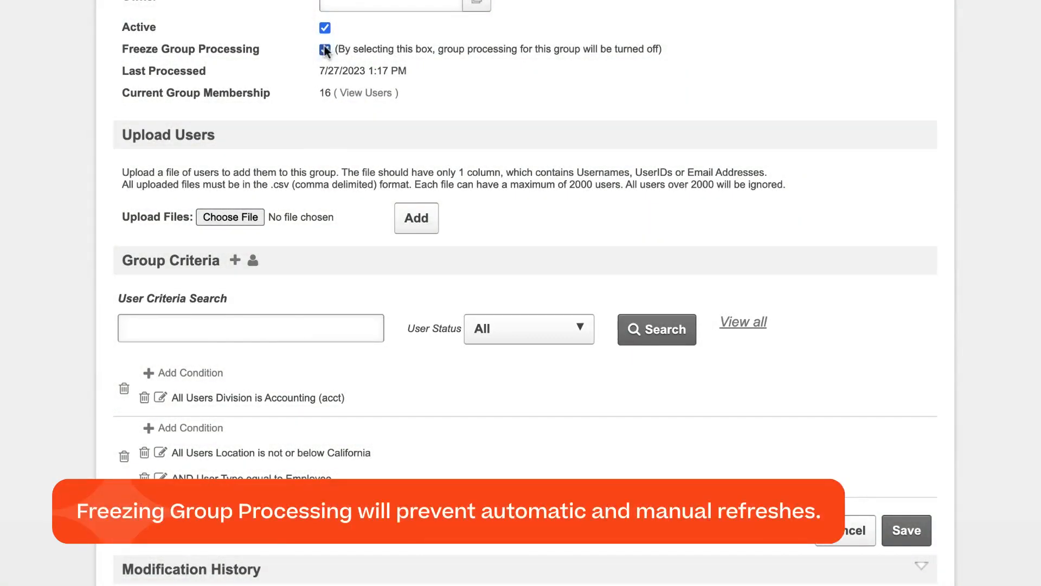